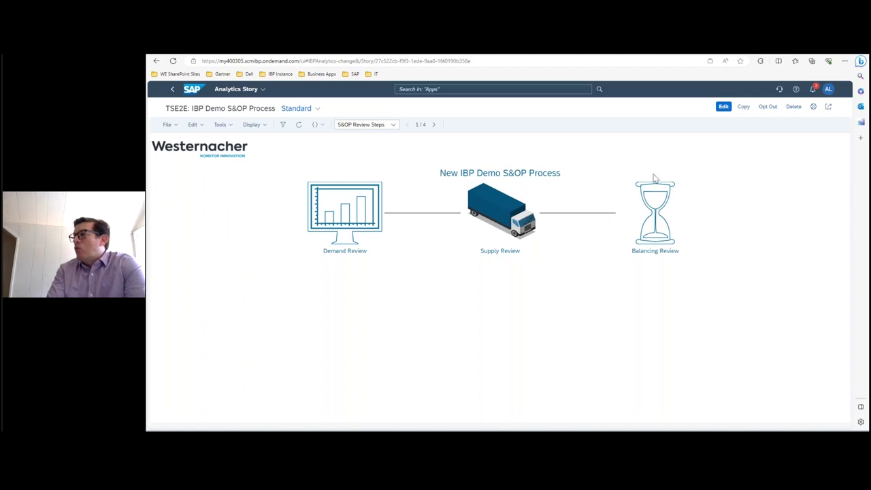
# - Review the Demand Review page charts in the S&OP analytics story and switch to the Supply Review page
pyautogui.click(394, 125)
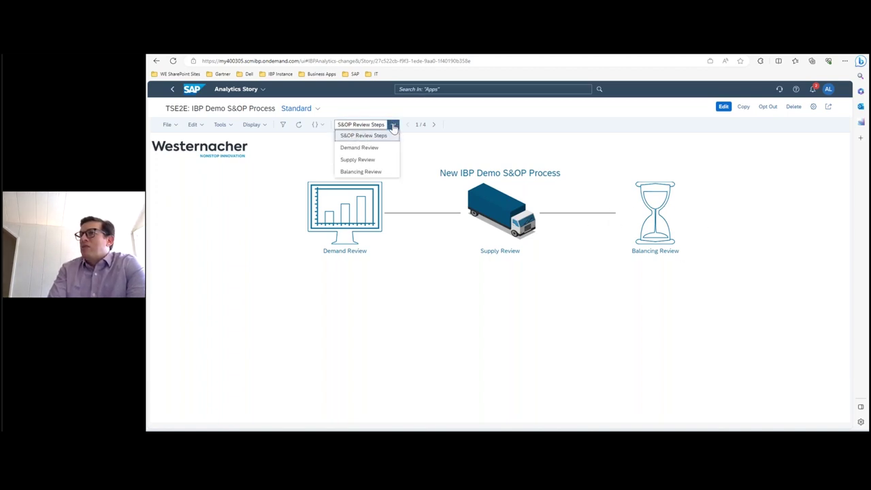
pyautogui.click(359, 149)
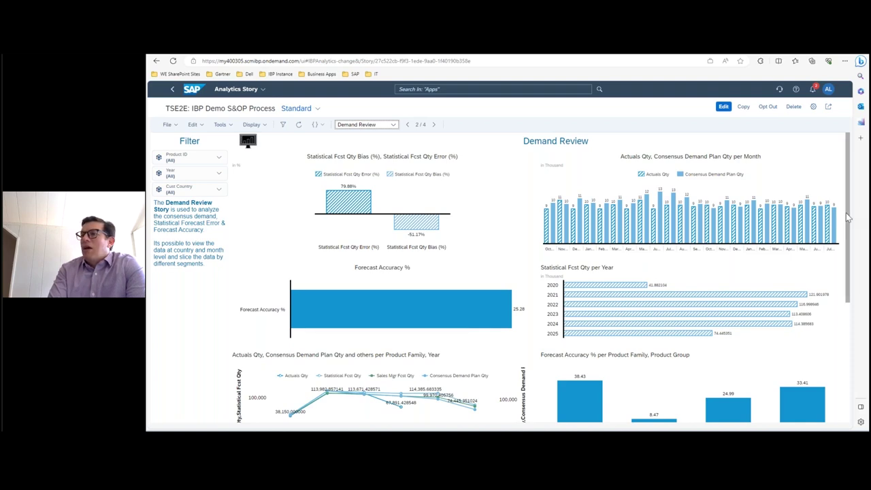
pyautogui.scroll(-3, 840, 245)
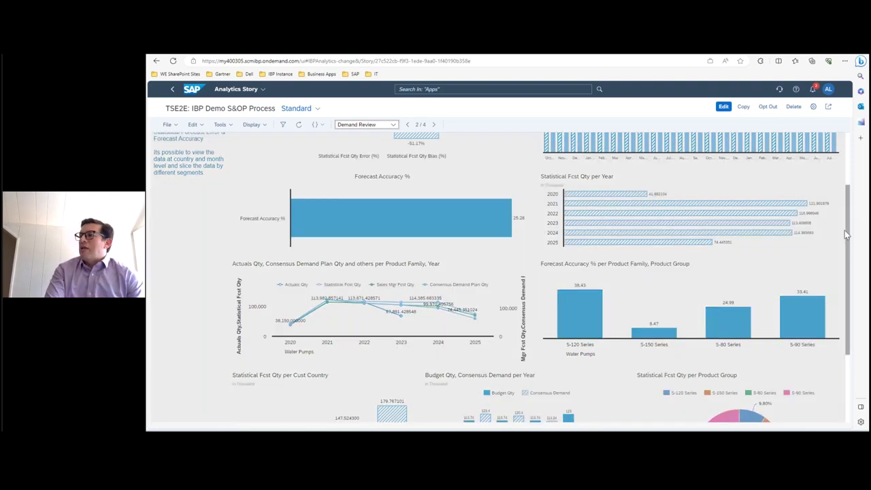
pyautogui.moveTo(844, 230); pyautogui.dragTo(839, 164)
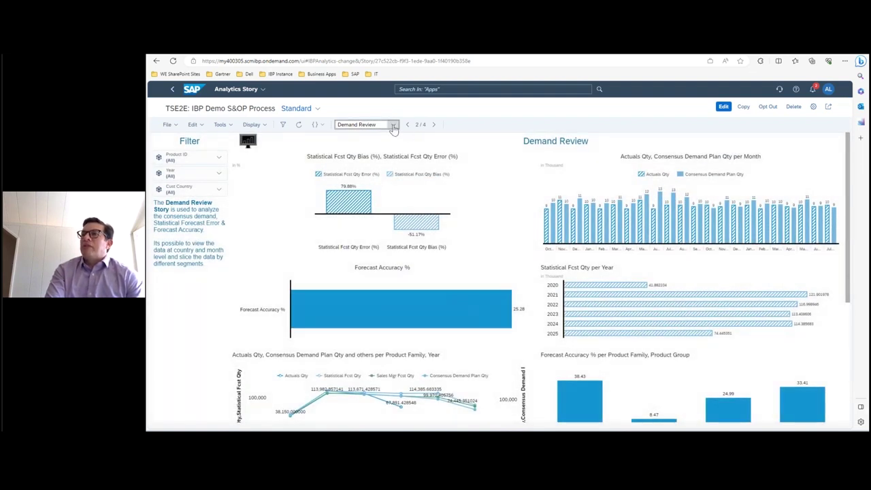
pyautogui.click(393, 127)
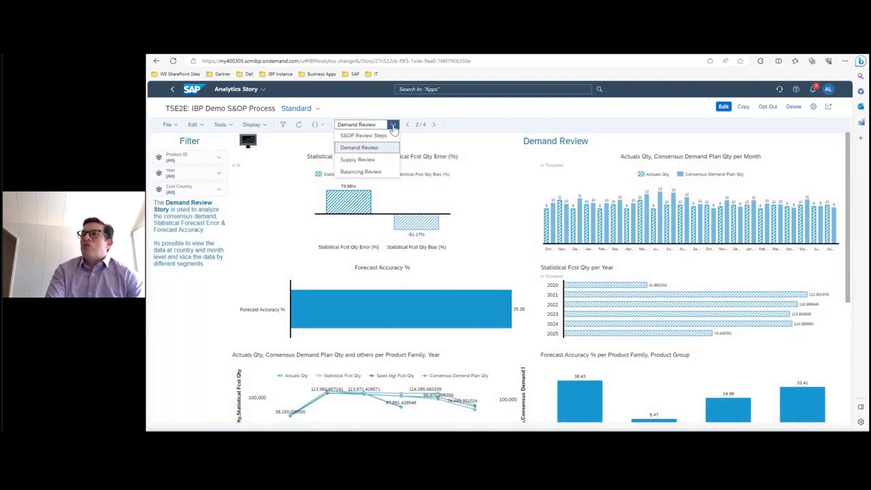
pyautogui.click(364, 160)
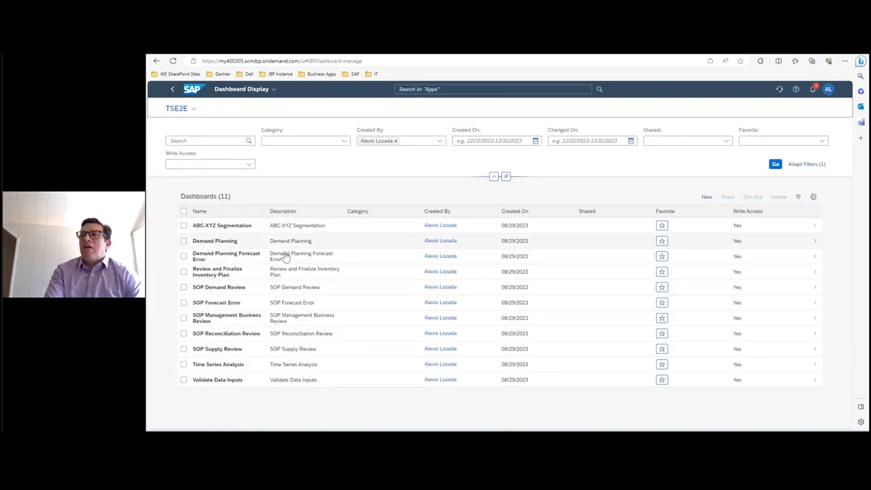
# - Open the Review and Finalize Inventory Plan dashboard, view the Safety Stock Delta Alert chart enlarged, and restore it
pyautogui.click(245, 275)
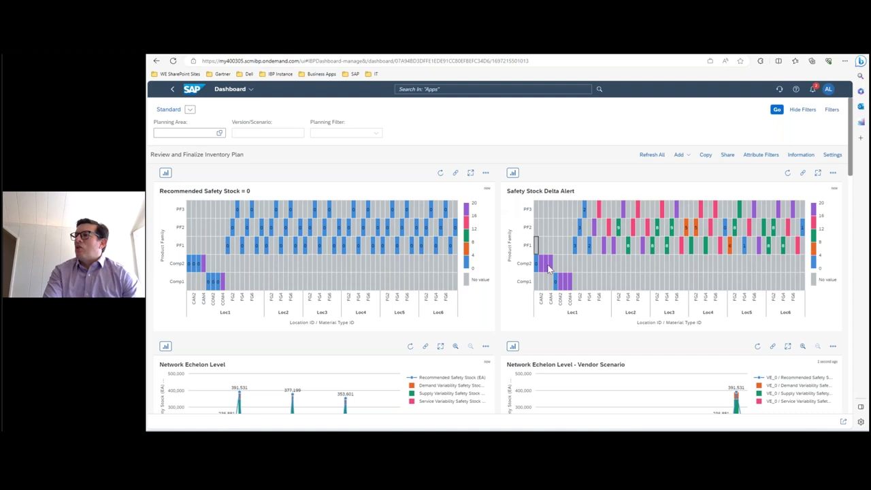
pyautogui.click(817, 173)
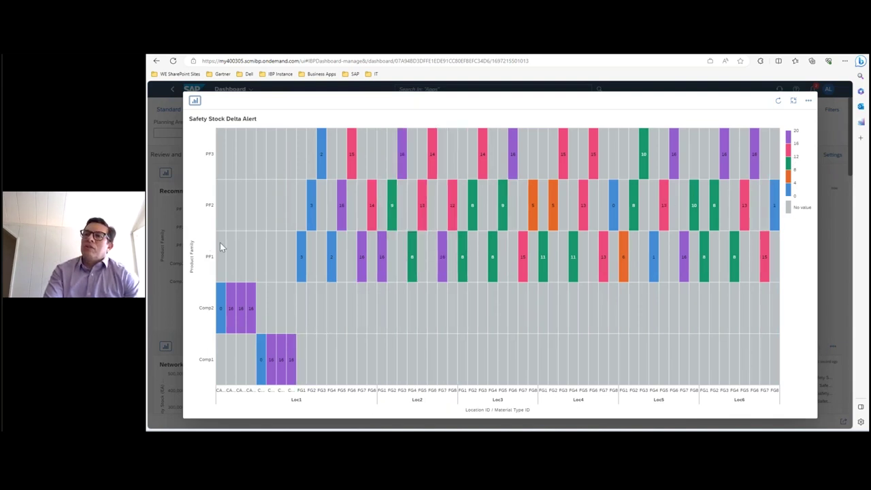
pyautogui.click(794, 101)
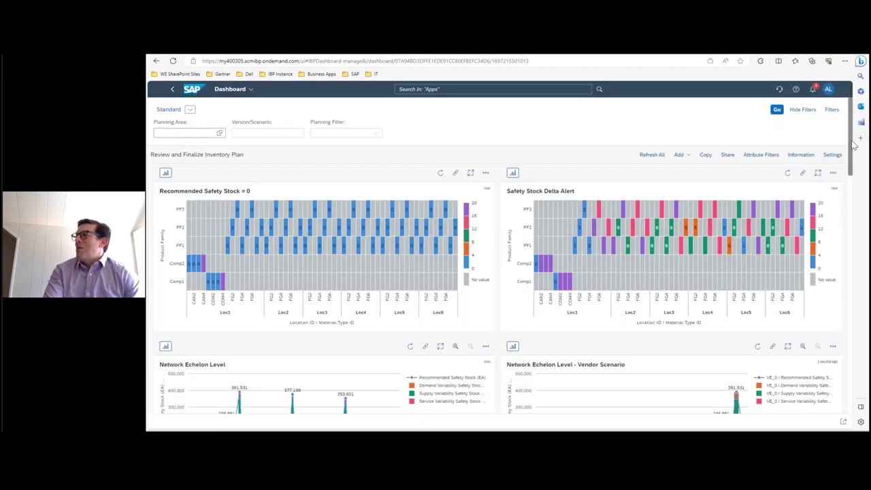
# - Examine the Network Echelon Level and Network Echelon Level - Vendor Scenario charts enlarged, one after the other
pyautogui.scroll(-5, 851, 148)
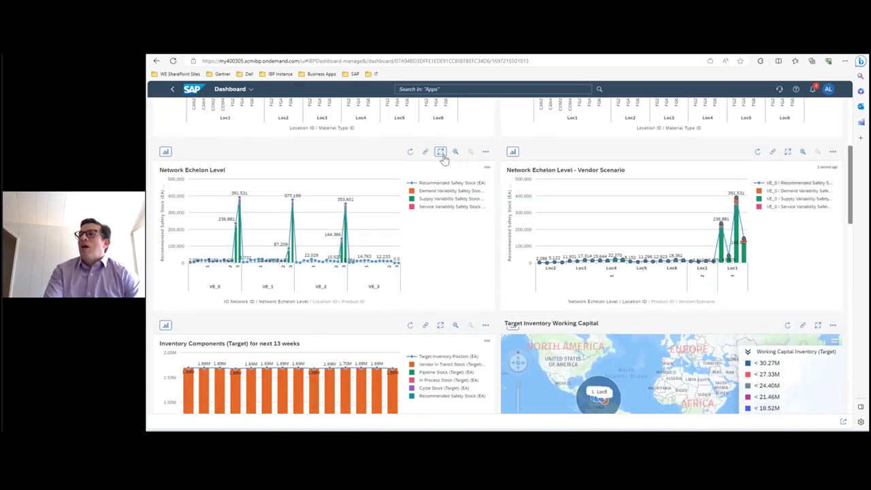
pyautogui.click(443, 155)
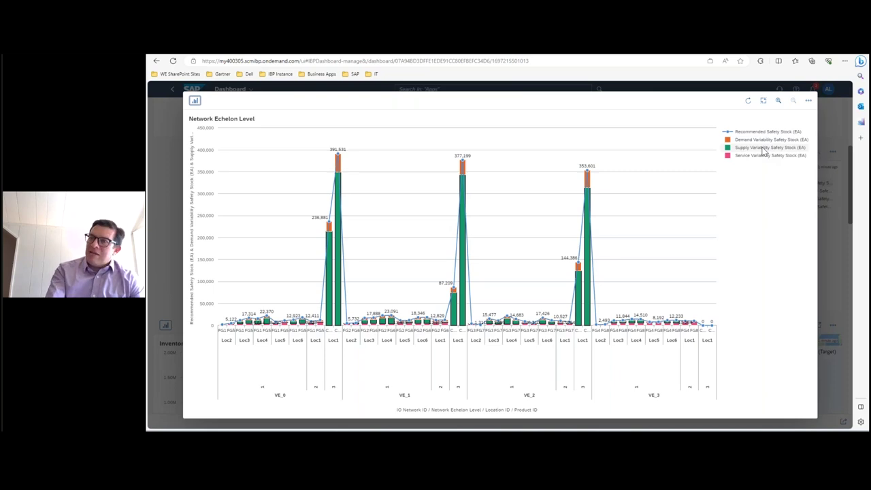
pyautogui.click(764, 101)
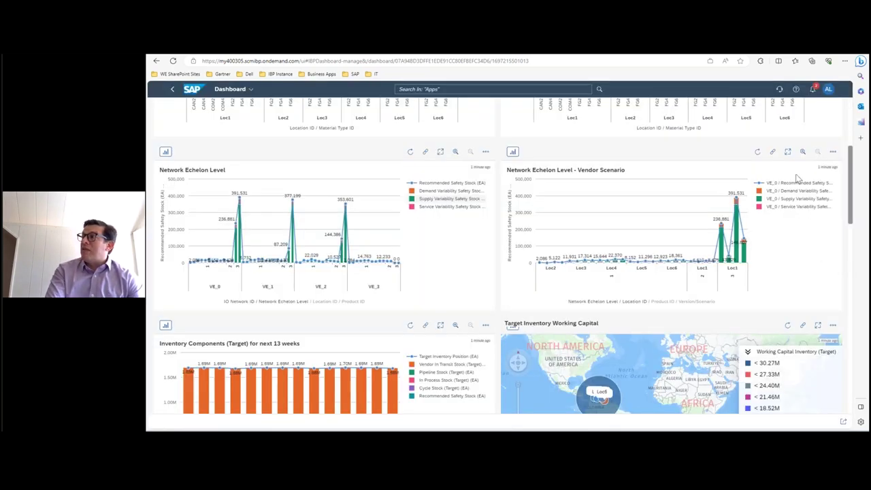
pyautogui.click(787, 153)
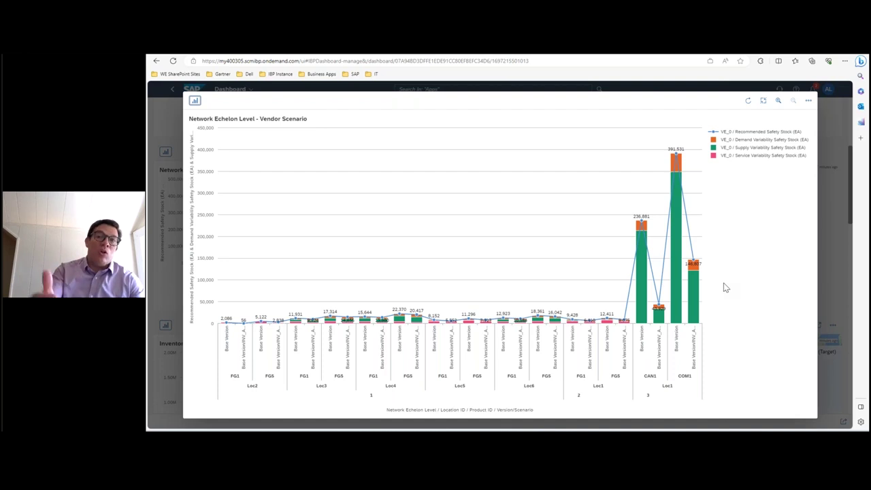
pyautogui.click(763, 102)
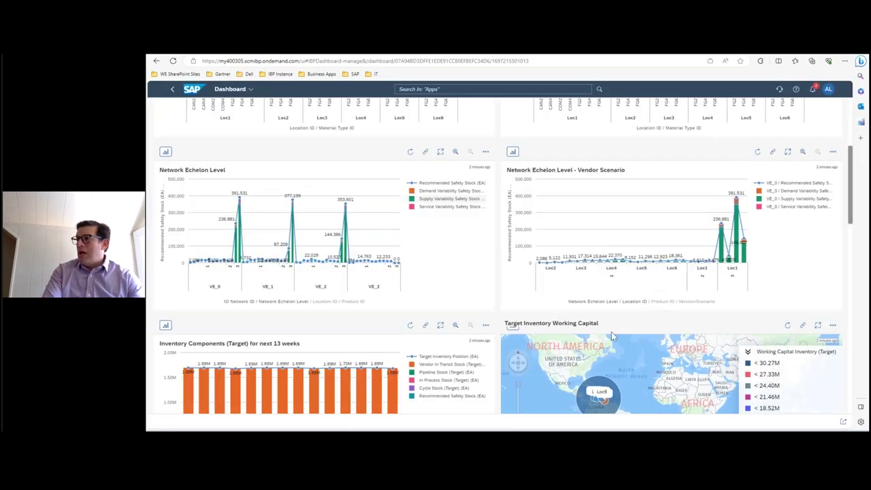
pyautogui.moveTo(851, 184); pyautogui.dragTo(850, 133)
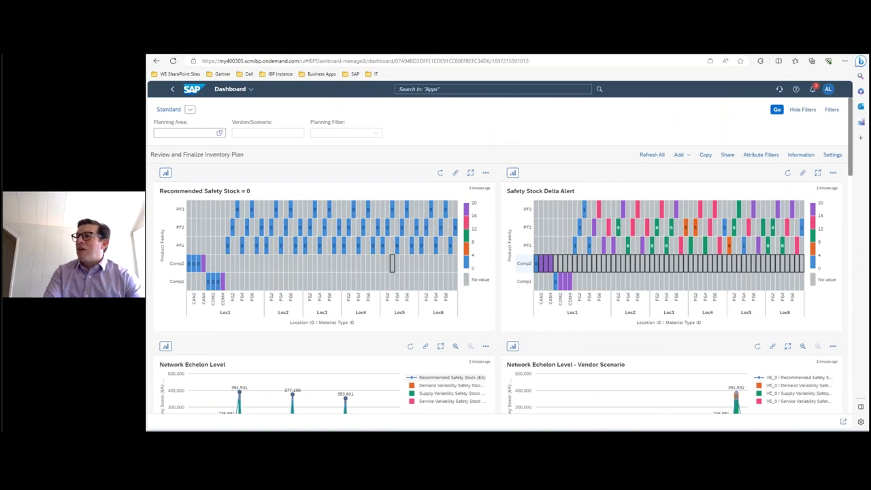
# - Switch to Excel and view the Transportation Input sheet of 5 - IO Validate Inv Inputs and the 6 - IO Review Inv Results workbook
pyautogui.moveTo(590, 430)
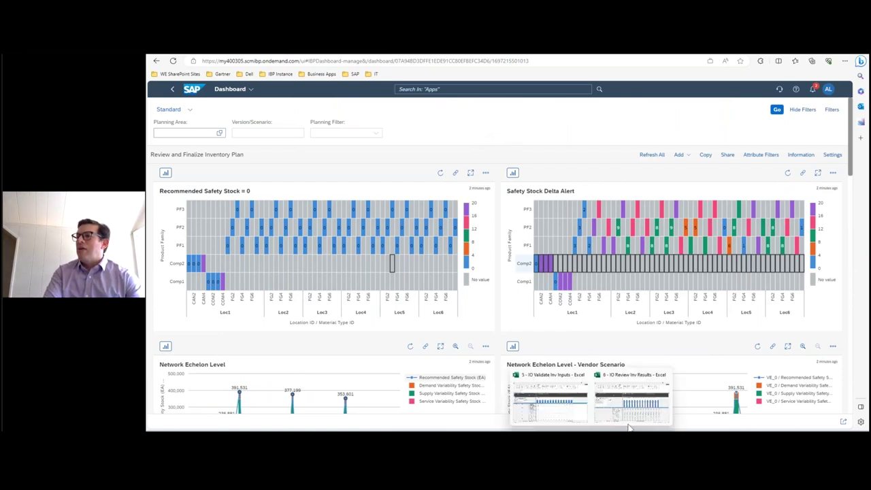
pyautogui.click(558, 412)
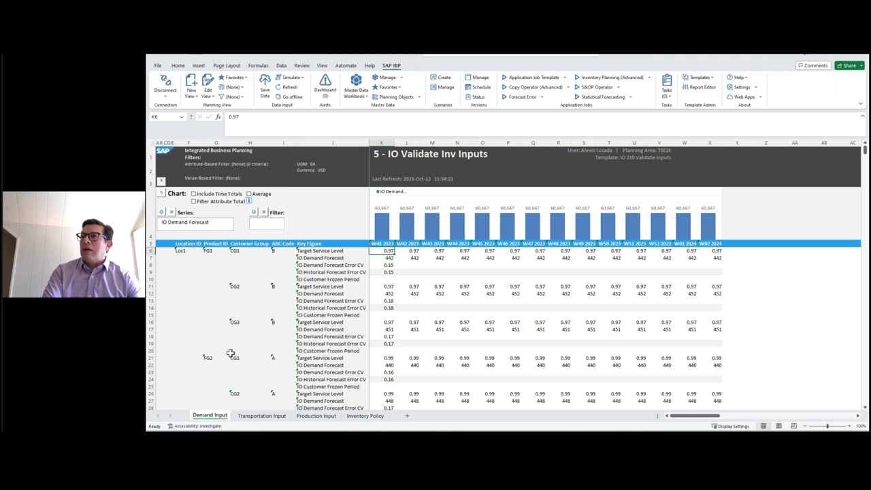
pyautogui.click(262, 415)
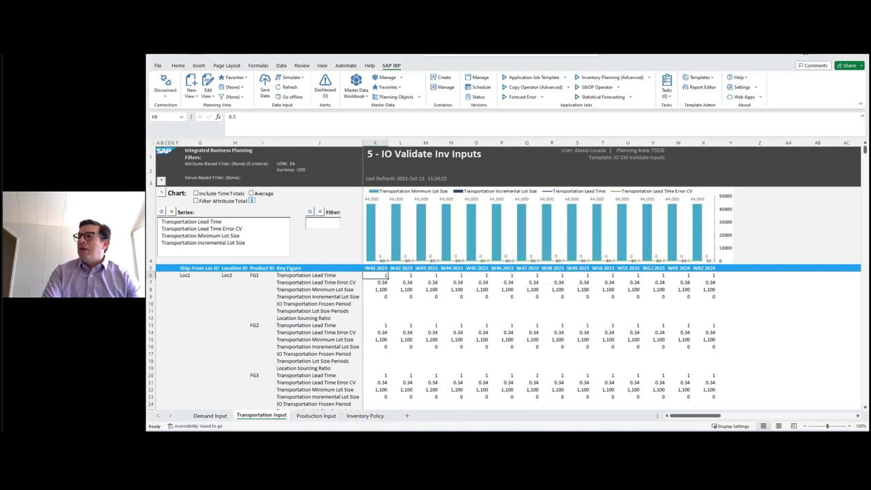
pyautogui.moveTo(624, 429)
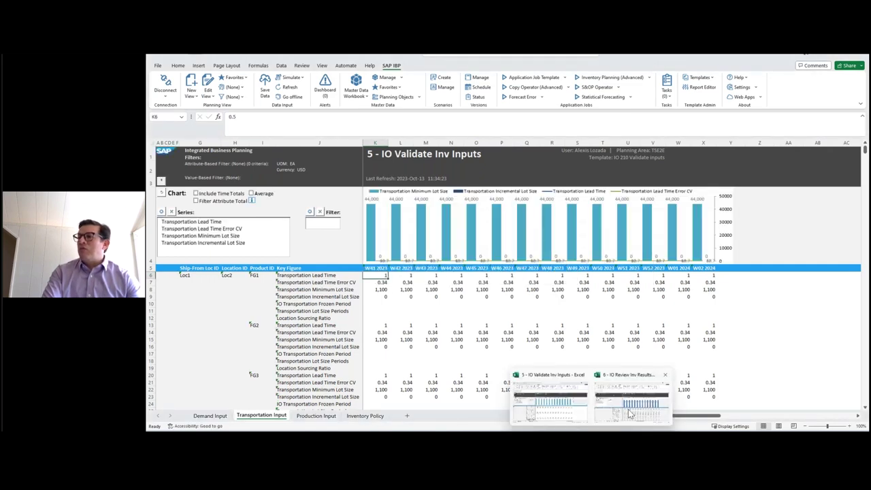
pyautogui.click(630, 411)
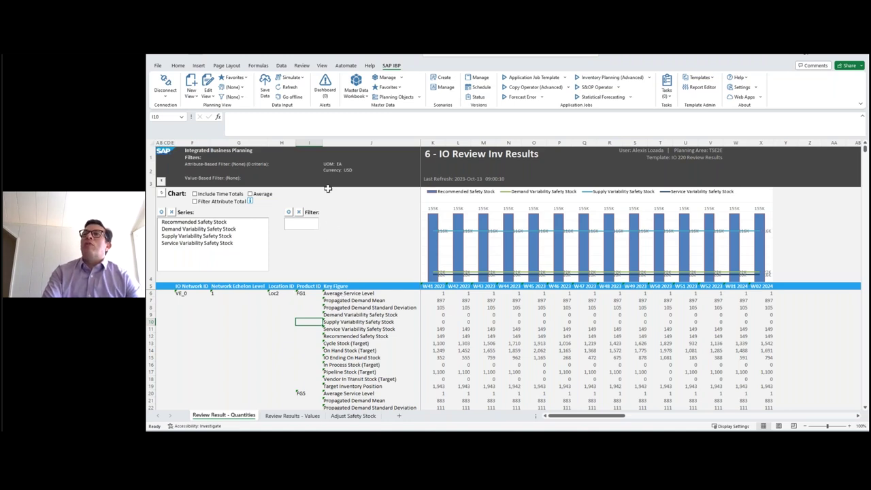
# - Load the favorite planning view 11 - SOP Supply Plan Heuristic and show its Capacity sheet
pyautogui.click(247, 78)
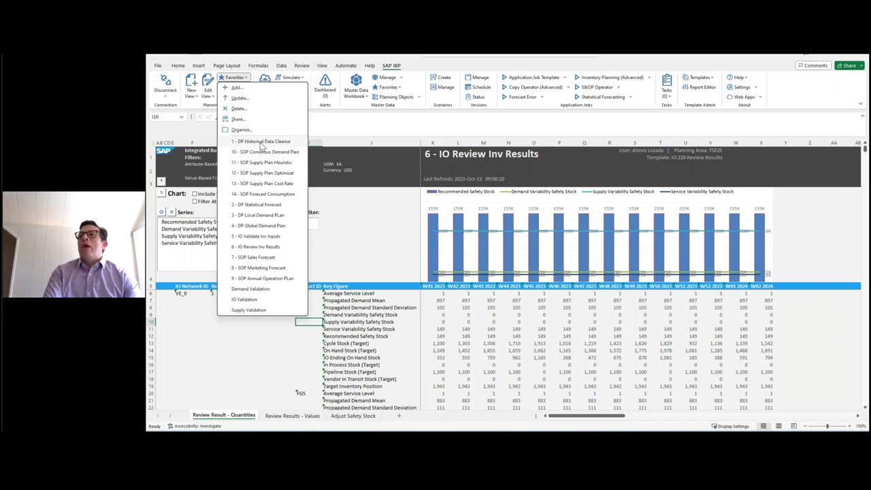
pyautogui.click(262, 170)
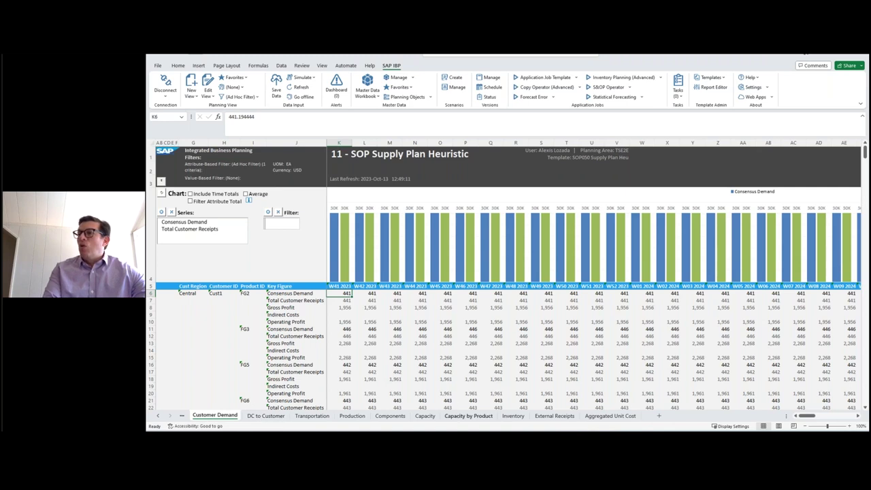
pyautogui.click(424, 415)
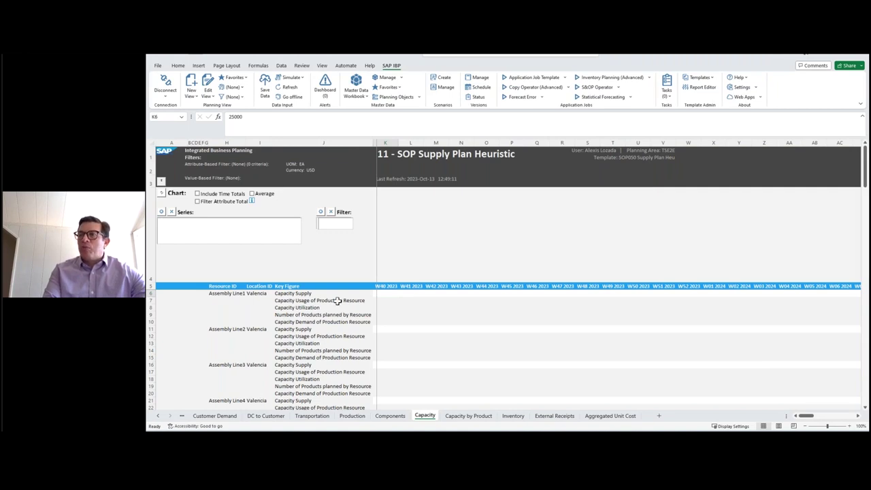
# - Examine the capacity supply, usage and utilization key figures of the Valencia assembly lines, moving up from the last resource
pyautogui.click(318, 336)
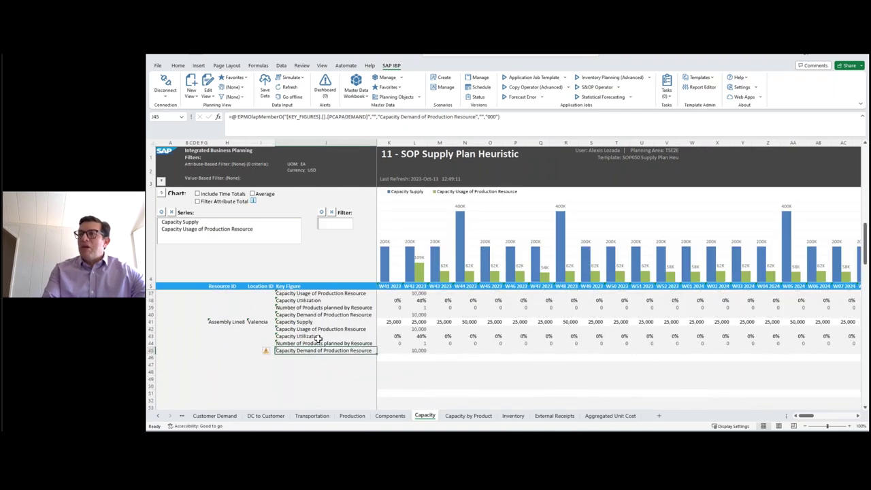
pyautogui.press('Up')
pyautogui.press('Up')
pyautogui.press('Up')
pyautogui.press('Up')
pyautogui.press('Up')
pyautogui.press('Up')
pyautogui.press('Up')
pyautogui.press('Up')
pyautogui.press('Up')
pyautogui.press('Up')
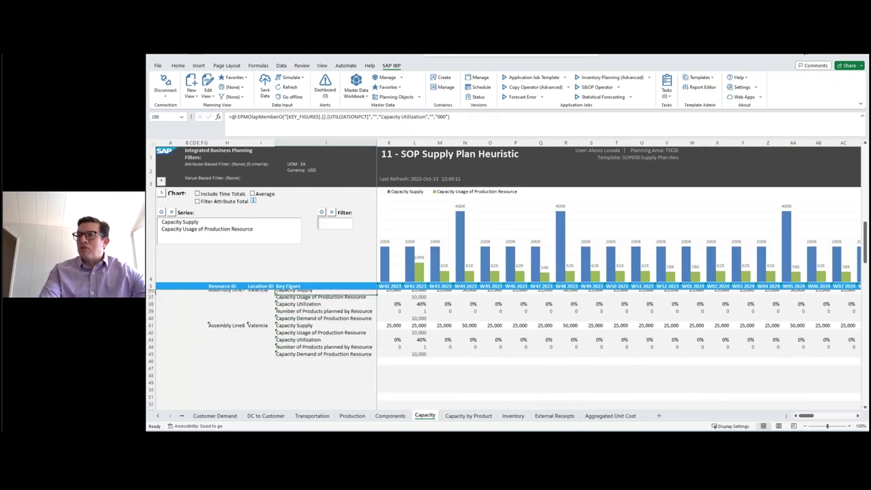
pyautogui.press('Up')
pyautogui.press('Up')
pyautogui.press('Up')
pyautogui.press('Up')
pyautogui.press('Up')
pyautogui.press('Up')
pyautogui.press('Up')
pyautogui.press('Up')
pyautogui.press('Up')
pyautogui.press('Up')
pyautogui.press('Up')
pyautogui.press('Up')
pyautogui.press('Up')
pyautogui.press('Up')
pyautogui.press('Up')
pyautogui.press('Up')
pyautogui.press('Up')
pyautogui.press('Up')
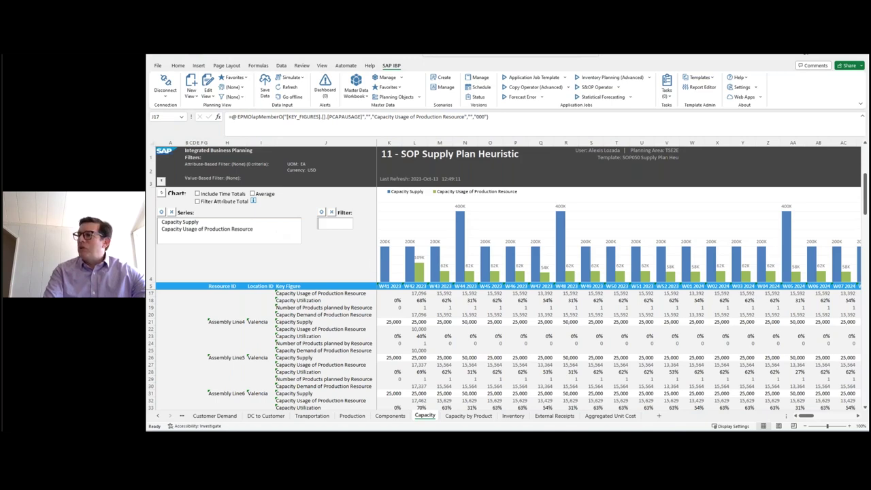
# - Switch to the PowerPoint presentation and show slide 28, the thank-you slide
pyautogui.hotkey('alt', 'Tab')
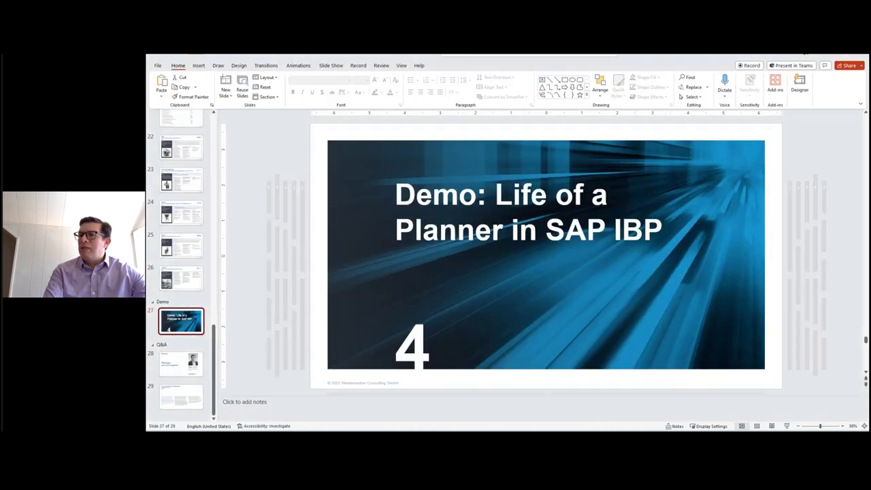
pyautogui.click(182, 364)
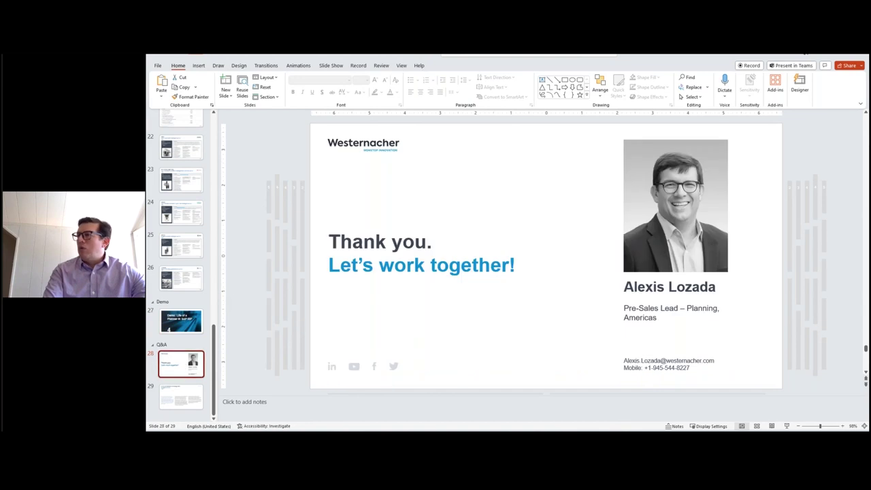